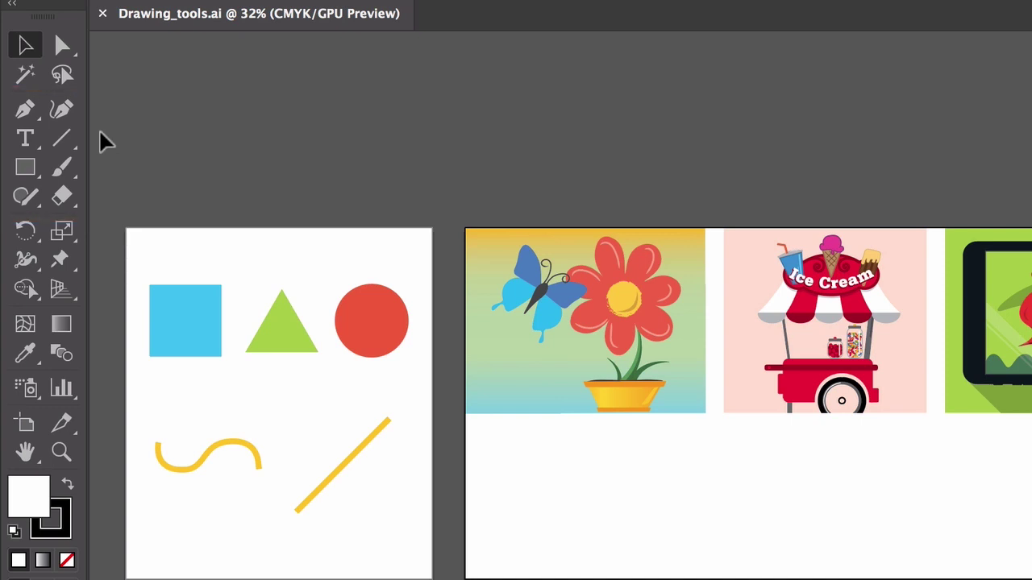
Step: Drag the straight yellow line's bottom anchor rightward with Direct Selection so the line stands steeper
{"action": "left_click", "coordinate": [183, 308]}
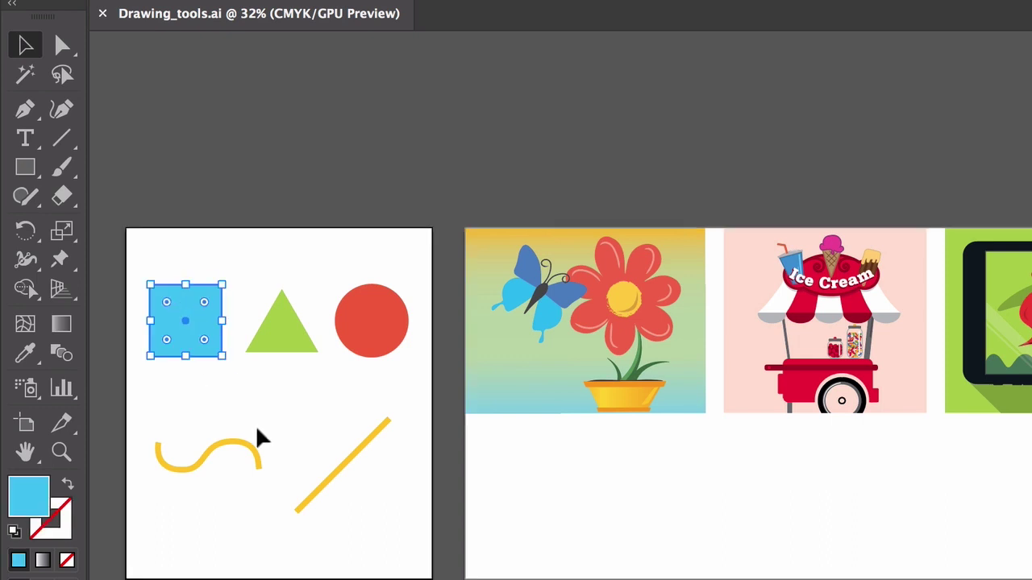
{"action": "left_click", "coordinate": [340, 476]}
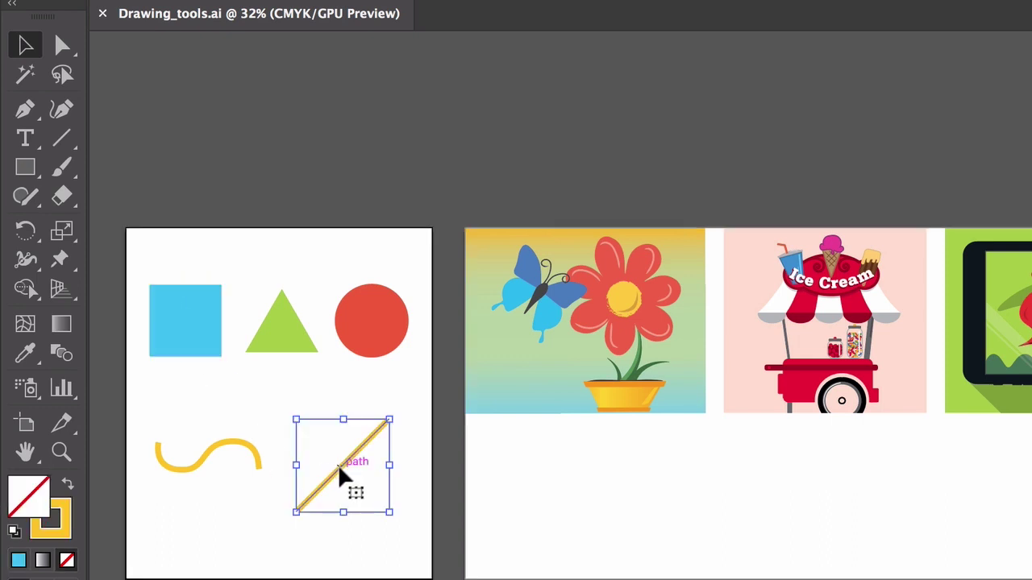
{"action": "key", "text": "a"}
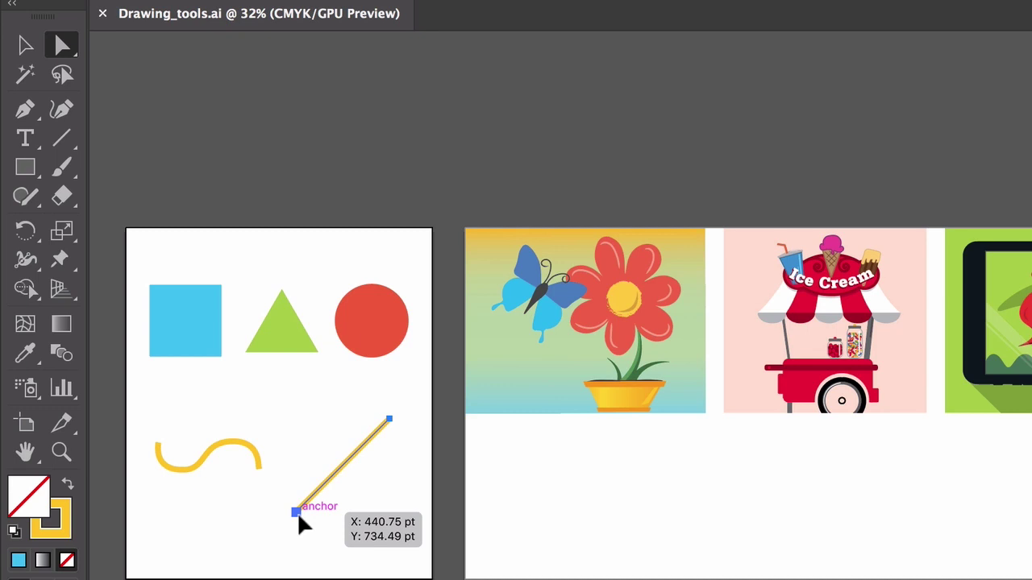
{"action": "left_click_drag", "start_coordinate": [298, 517], "coordinate": [346, 540]}
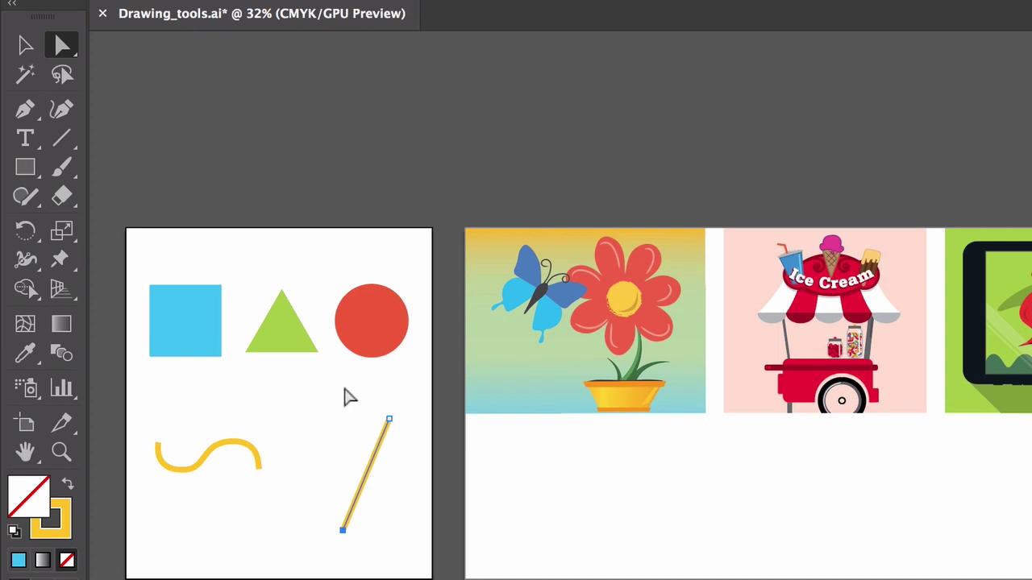
{"action": "left_click", "coordinate": [25, 168]}
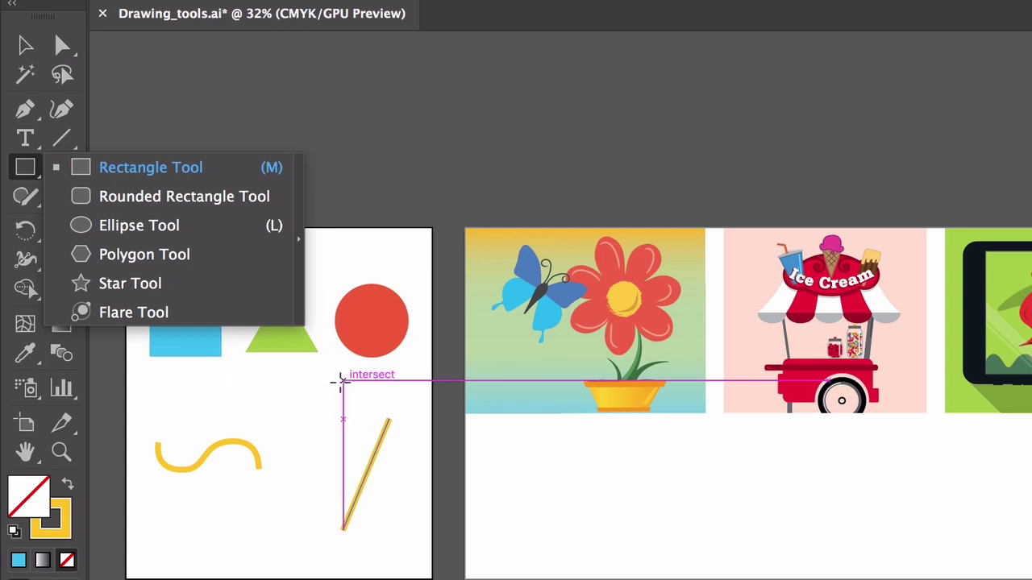
Step: Choose the Shaper Tool from the freeform drawing flyout in the Tools panel
{"action": "left_click", "coordinate": [331, 394]}
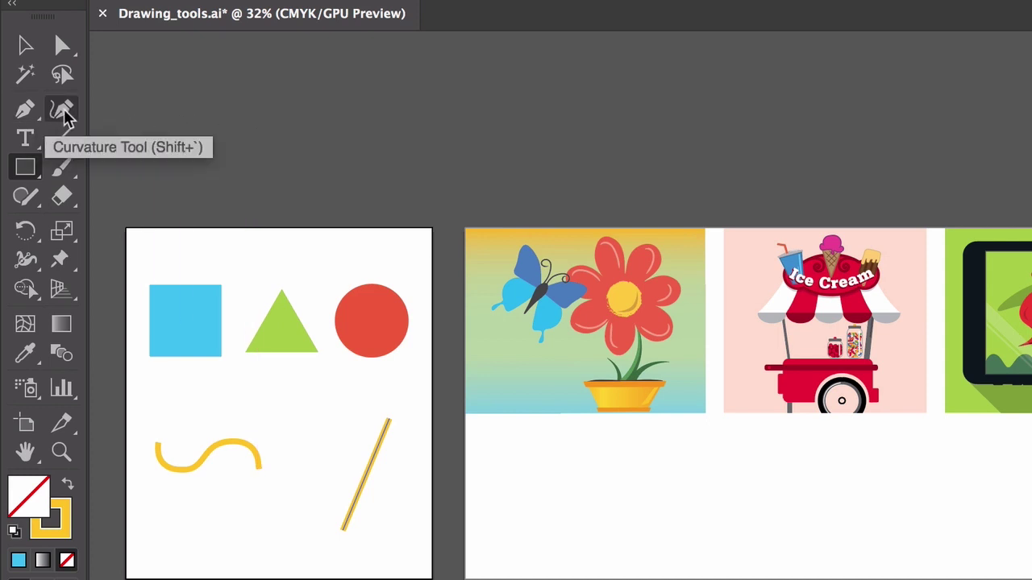
{"action": "left_click", "coordinate": [27, 202]}
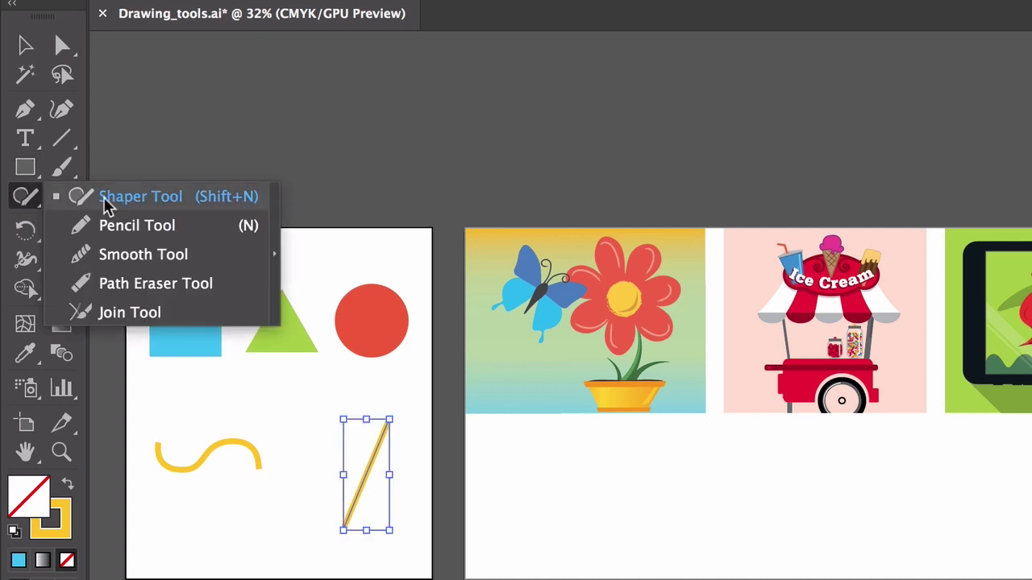
{"action": "left_click", "coordinate": [147, 227]}
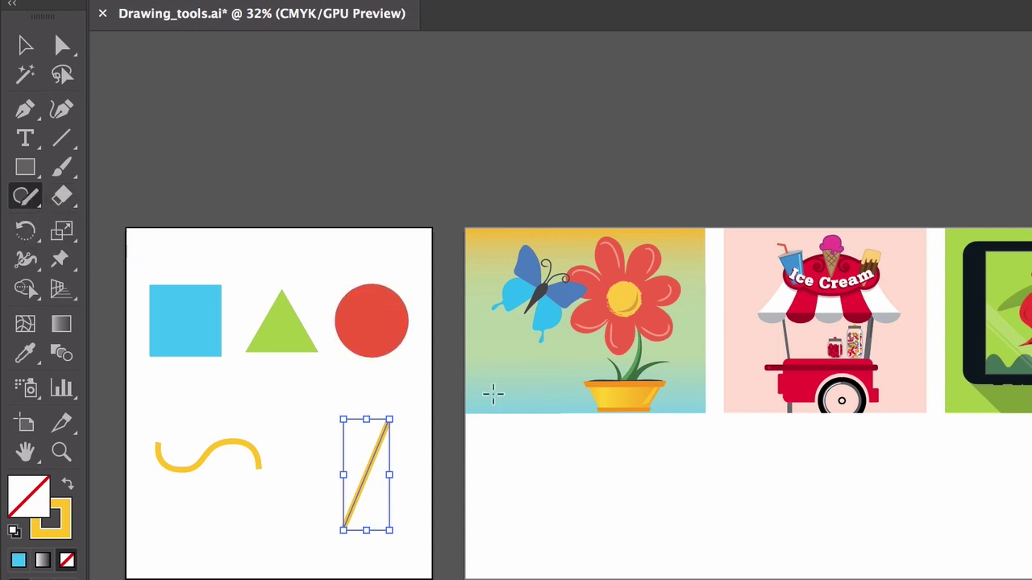
Step: Sketch a rectangle and a circle with the Shaper tool, then scribble away the circle's outer part
{"action": "mouse_move", "coordinate": [758, 478]}
{"action": "left_mouse_down"}
{"action": "mouse_move", "coordinate": [758, 546]}
{"action": "mouse_move", "coordinate": [885, 542]}
{"action": "mouse_move", "coordinate": [881, 470]}
{"action": "mouse_move", "coordinate": [838, 455]}
{"action": "mouse_move", "coordinate": [764, 476]}
{"action": "left_mouse_up"}
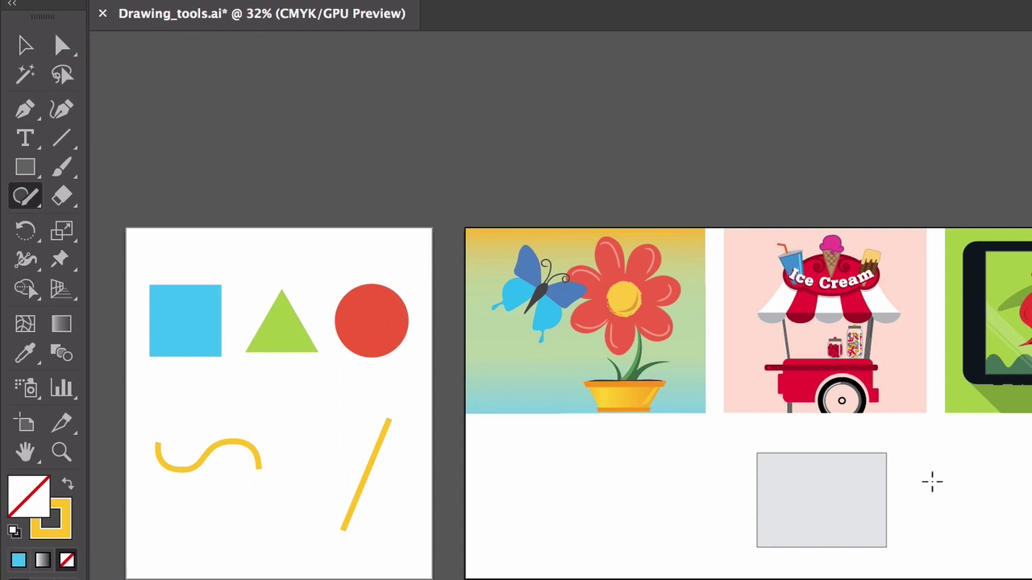
{"action": "mouse_move", "coordinate": [930, 474]}
{"action": "left_mouse_down"}
{"action": "mouse_move", "coordinate": [857, 504]}
{"action": "mouse_move", "coordinate": [875, 555]}
{"action": "mouse_move", "coordinate": [938, 558]}
{"action": "mouse_move", "coordinate": [958, 505]}
{"action": "mouse_move", "coordinate": [938, 476]}
{"action": "left_mouse_up"}
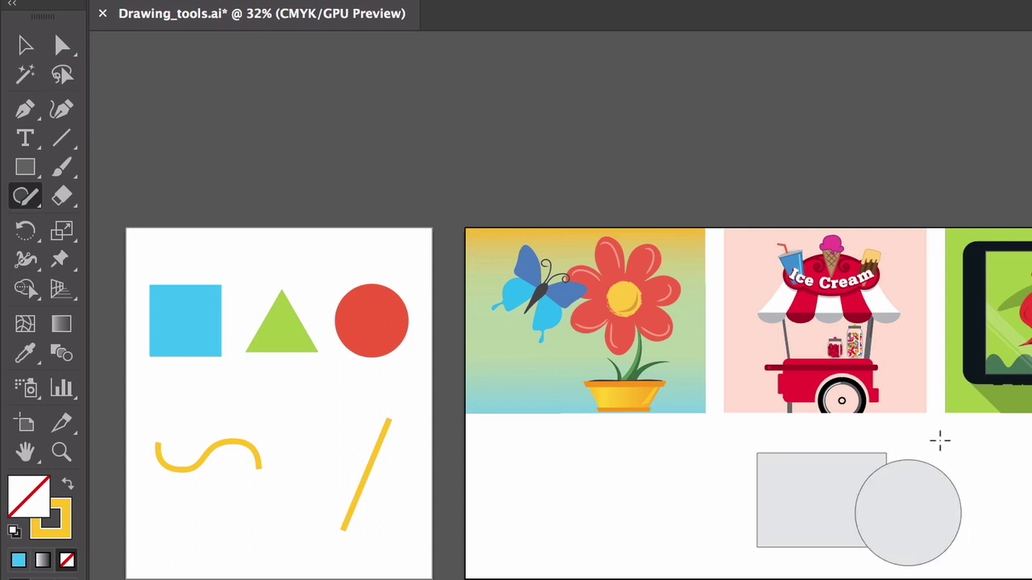
{"action": "mouse_move", "coordinate": [940, 439]}
{"action": "left_mouse_down"}
{"action": "mouse_move", "coordinate": [922, 462]}
{"action": "mouse_move", "coordinate": [908, 505]}
{"action": "left_mouse_up"}
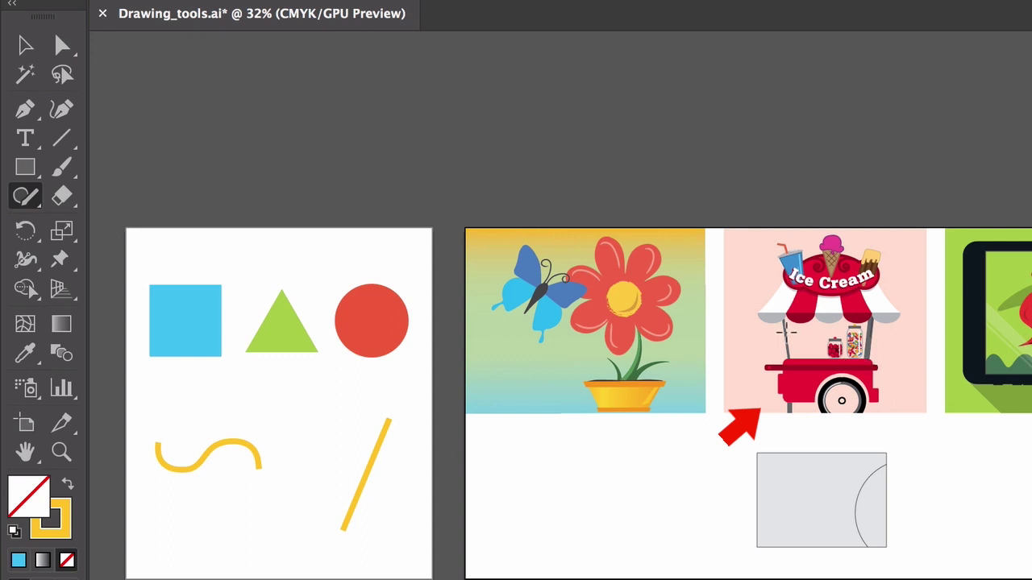
{"action": "left_click", "coordinate": [27, 200]}
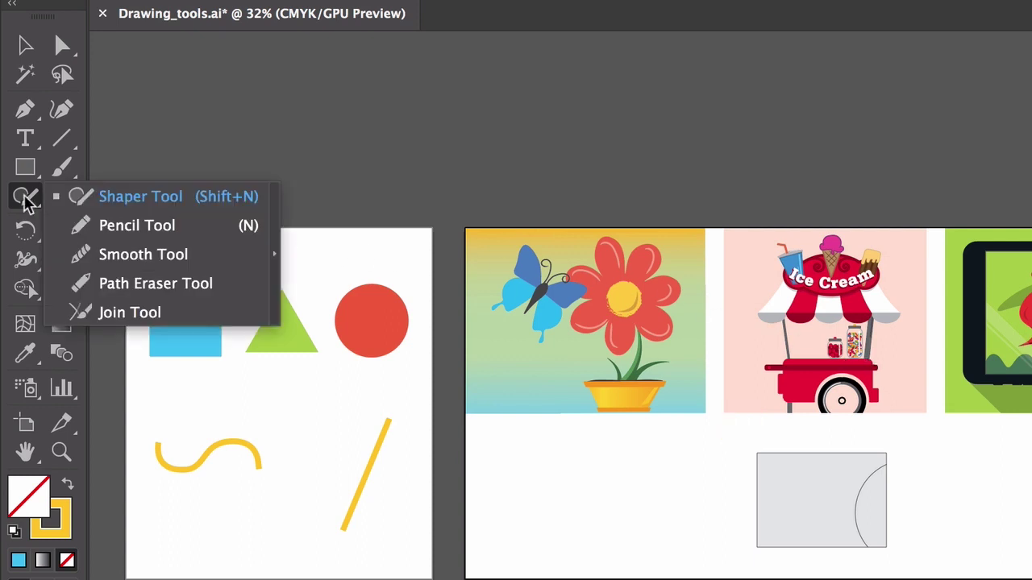
Step: Draw a freehand yellow closed loop with the Pencil tool left of the rectangle
{"action": "left_click", "coordinate": [135, 228]}
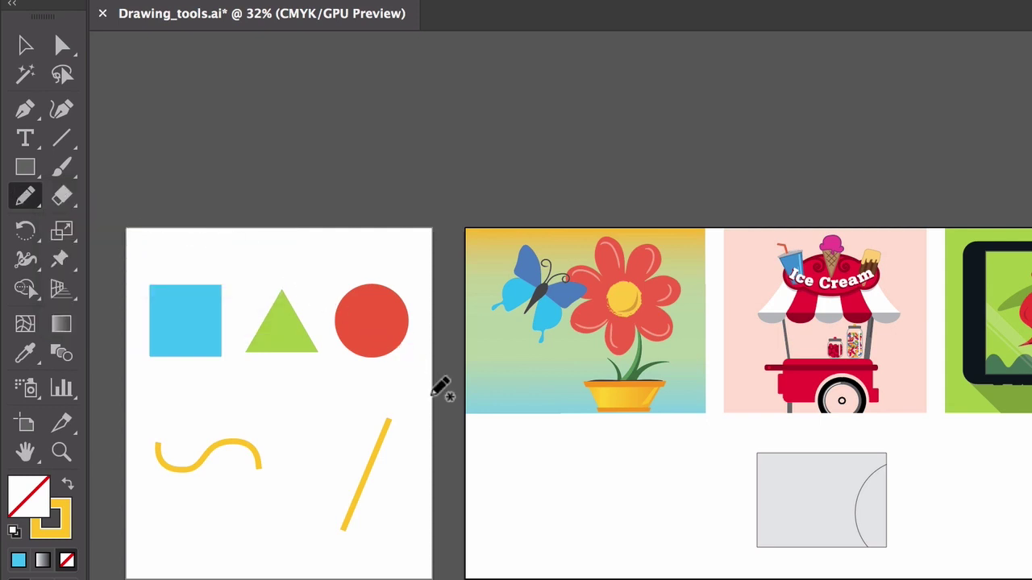
{"action": "mouse_move", "coordinate": [693, 510]}
{"action": "left_mouse_down"}
{"action": "mouse_move", "coordinate": [703, 468]}
{"action": "mouse_move", "coordinate": [723, 477]}
{"action": "mouse_move", "coordinate": [723, 500]}
{"action": "mouse_move", "coordinate": [739, 510]}
{"action": "mouse_move", "coordinate": [726, 530]}
{"action": "mouse_move", "coordinate": [694, 532]}
{"action": "mouse_move", "coordinate": [674, 522]}
{"action": "mouse_move", "coordinate": [694, 506]}
{"action": "left_mouse_up"}
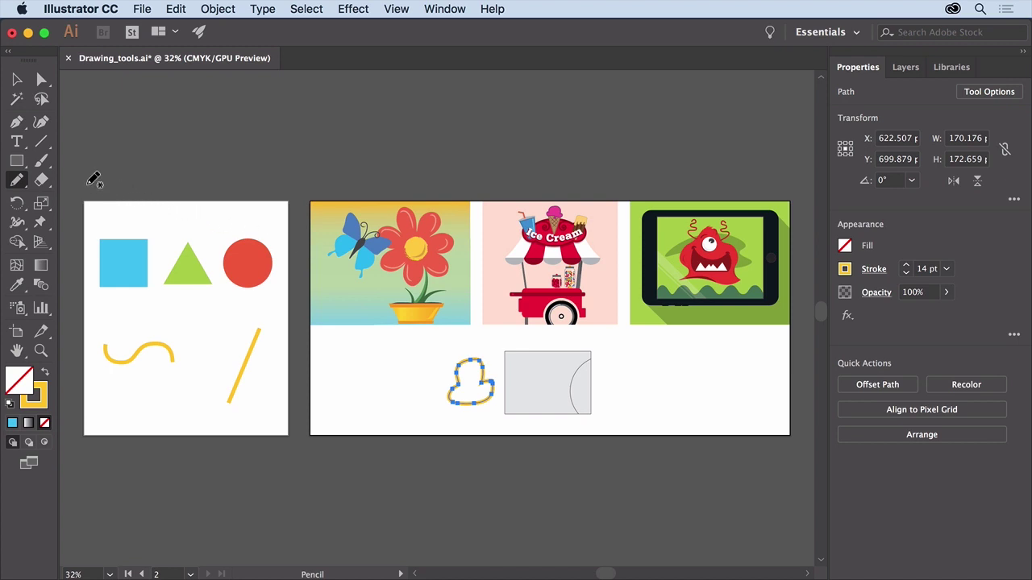
Step: Paint a yellow hook-shaped Paintbrush stroke, then extend it with a charcoal-style brush stroke
{"action": "left_click", "coordinate": [40, 165]}
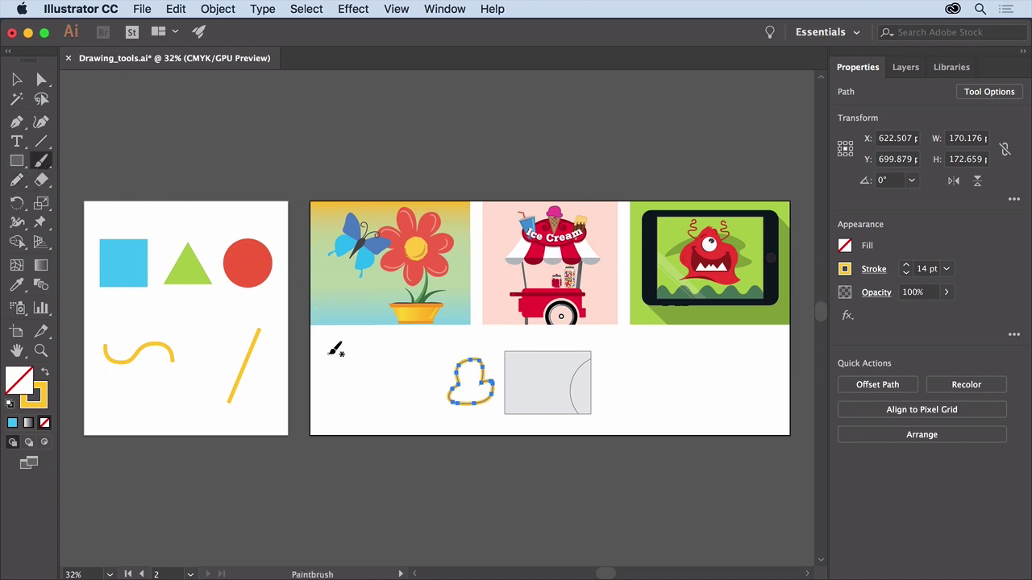
{"action": "mouse_move", "coordinate": [329, 352]}
{"action": "left_mouse_down"}
{"action": "mouse_move", "coordinate": [356, 388]}
{"action": "mouse_move", "coordinate": [369, 406]}
{"action": "mouse_move", "coordinate": [392, 384]}
{"action": "left_mouse_up"}
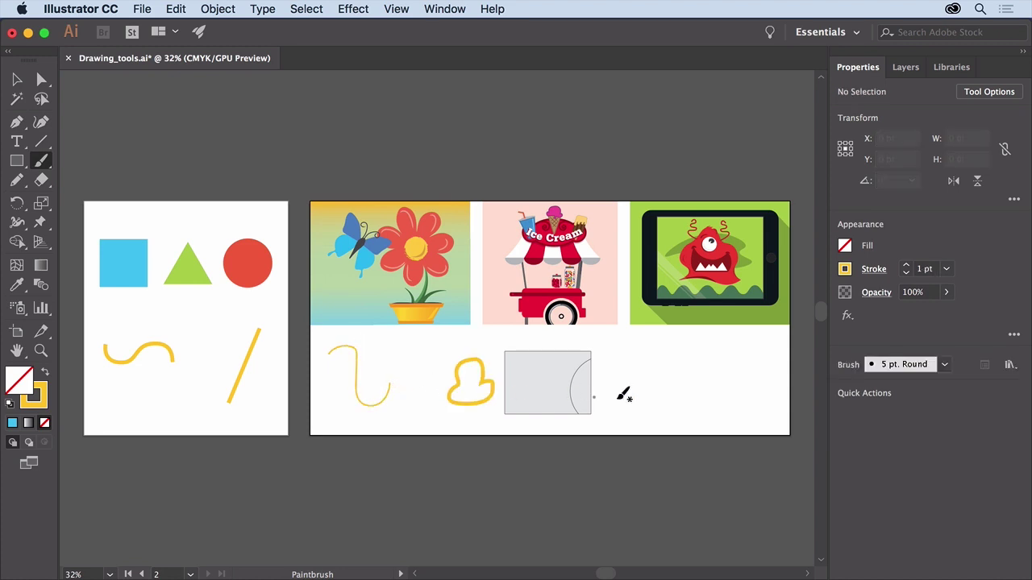
{"action": "left_click", "coordinate": [943, 364]}
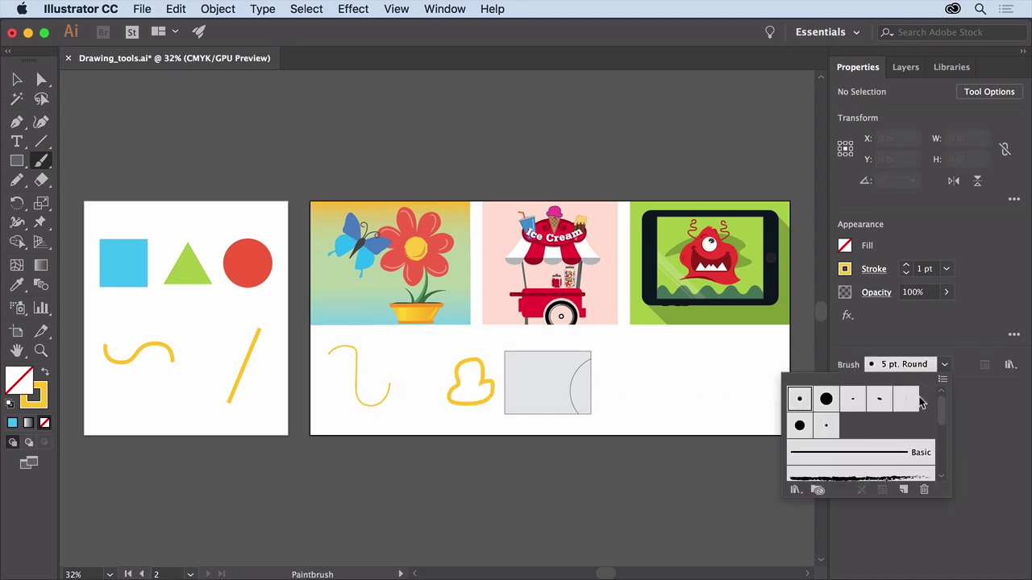
{"action": "left_click", "coordinate": [901, 474]}
{"action": "left_click", "coordinate": [377, 342]}
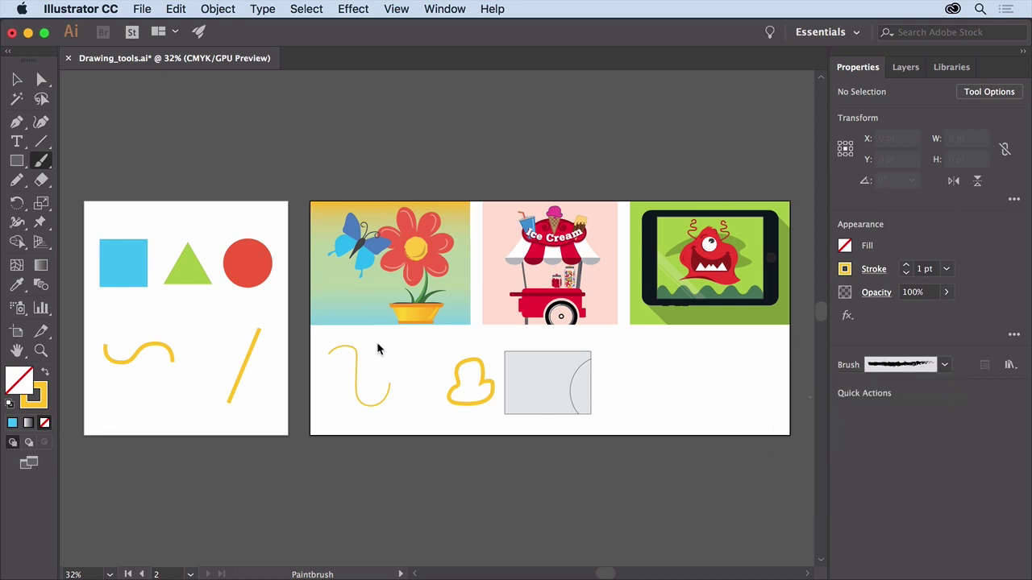
{"action": "left_click_drag", "start_coordinate": [361, 340], "coordinate": [409, 372]}
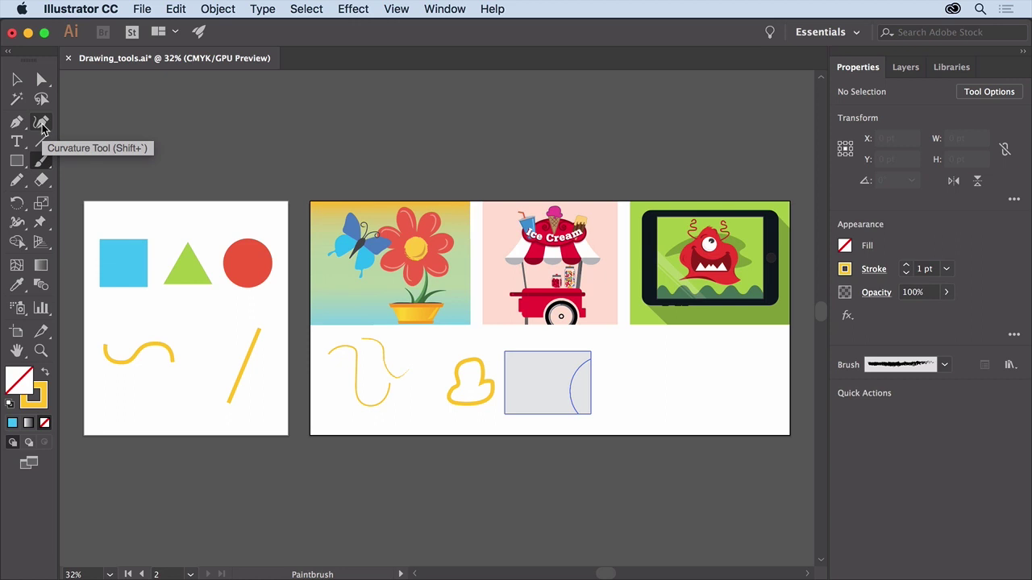
Step: Place five Curvature tool points for an open curve, pull the last outward, and delete the lower anchor
{"action": "left_click", "coordinate": [42, 125]}
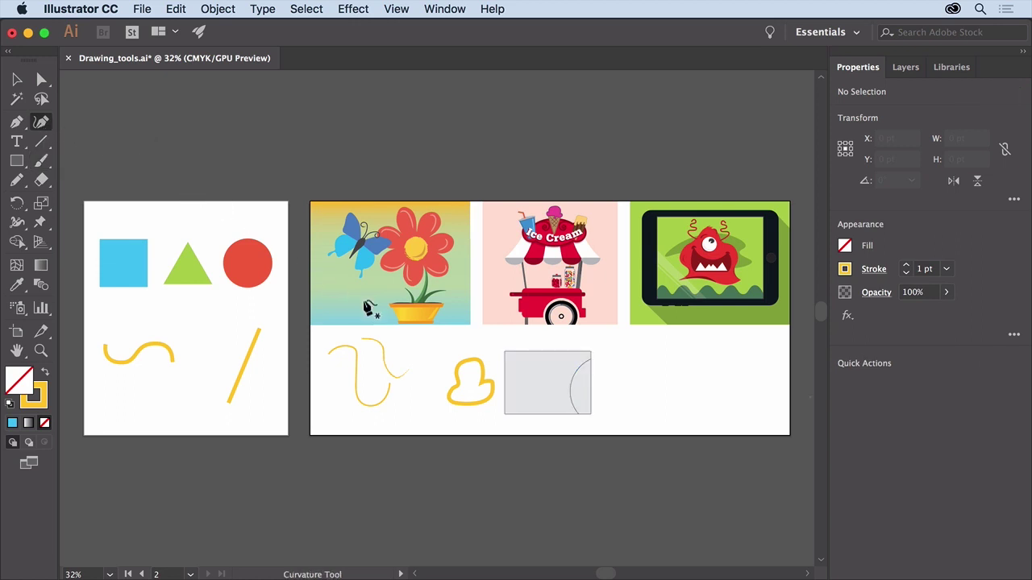
{"action": "left_click", "coordinate": [622, 358]}
{"action": "left_click", "coordinate": [645, 332]}
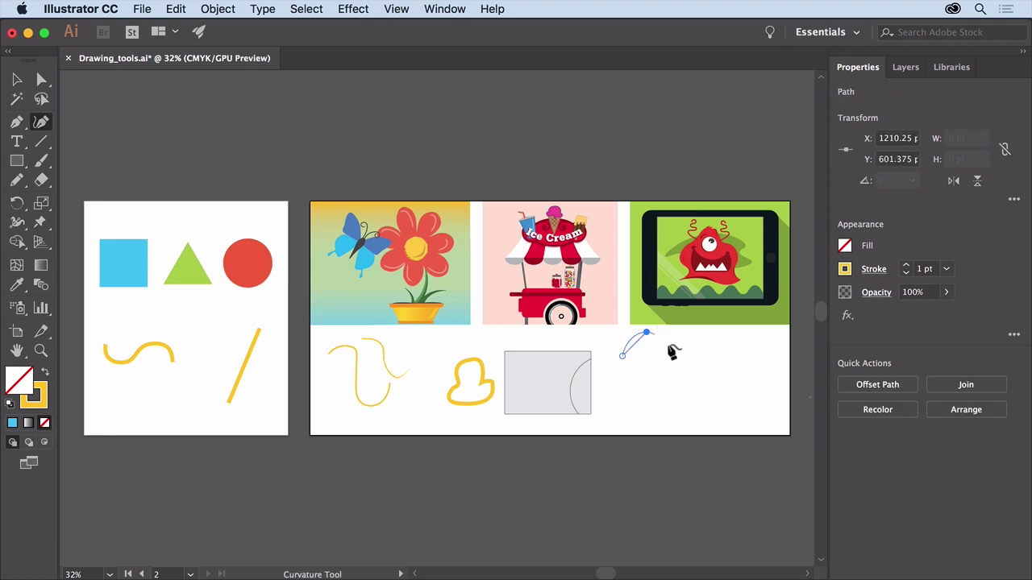
{"action": "left_click", "coordinate": [663, 368]}
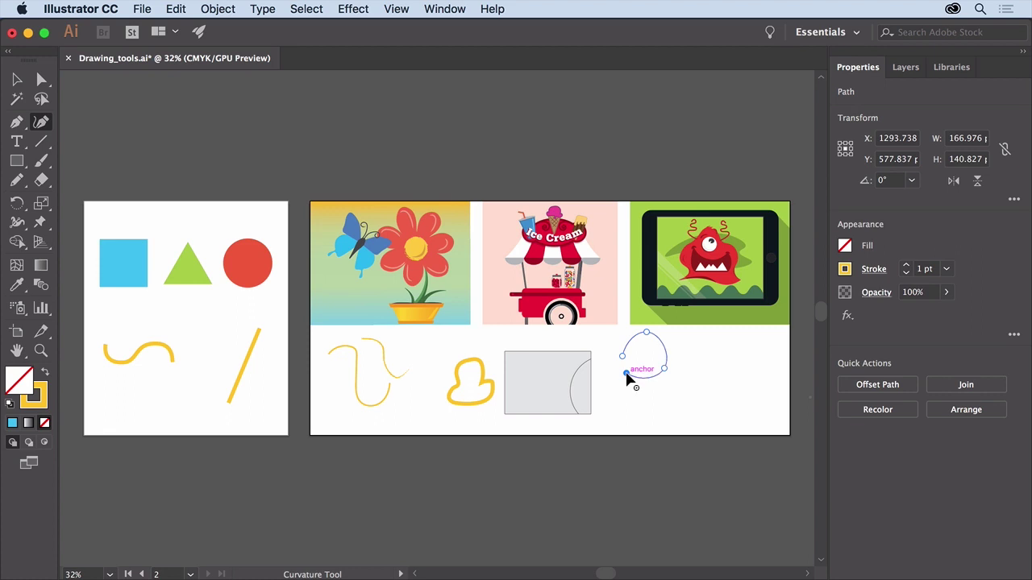
{"action": "left_click", "coordinate": [626, 373]}
{"action": "left_click", "coordinate": [665, 348]}
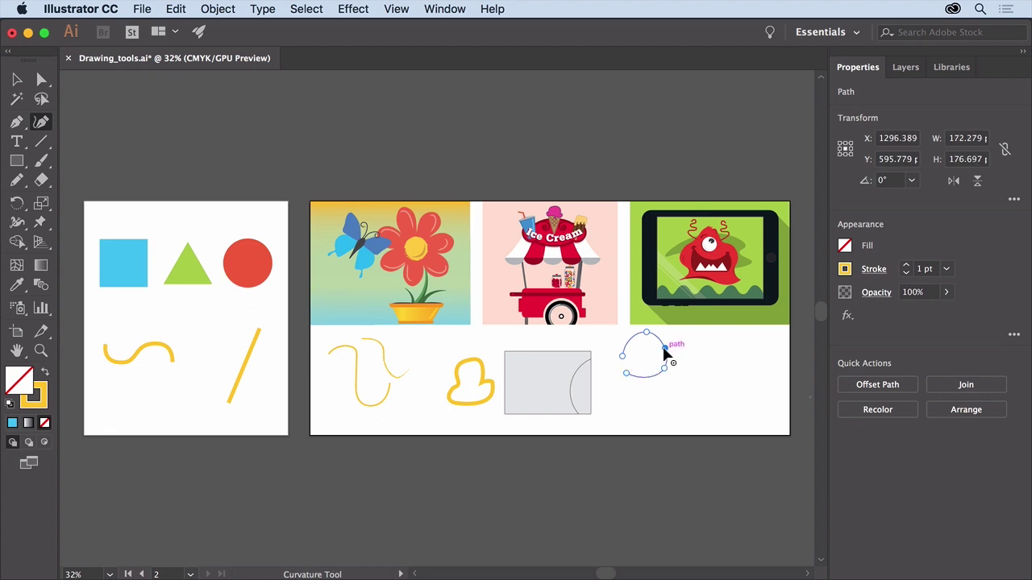
{"action": "mouse_move", "coordinate": [664, 348]}
{"action": "left_mouse_down"}
{"action": "mouse_move", "coordinate": [691, 340]}
{"action": "mouse_move", "coordinate": [675, 343]}
{"action": "left_mouse_up"}
{"action": "left_click", "coordinate": [664, 368]}
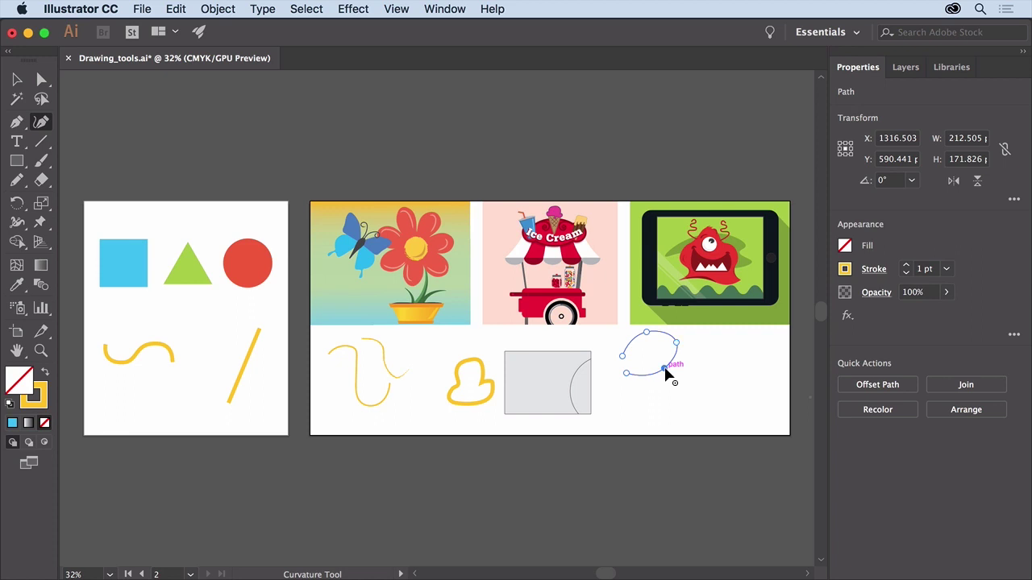
{"action": "key", "text": "Delete"}
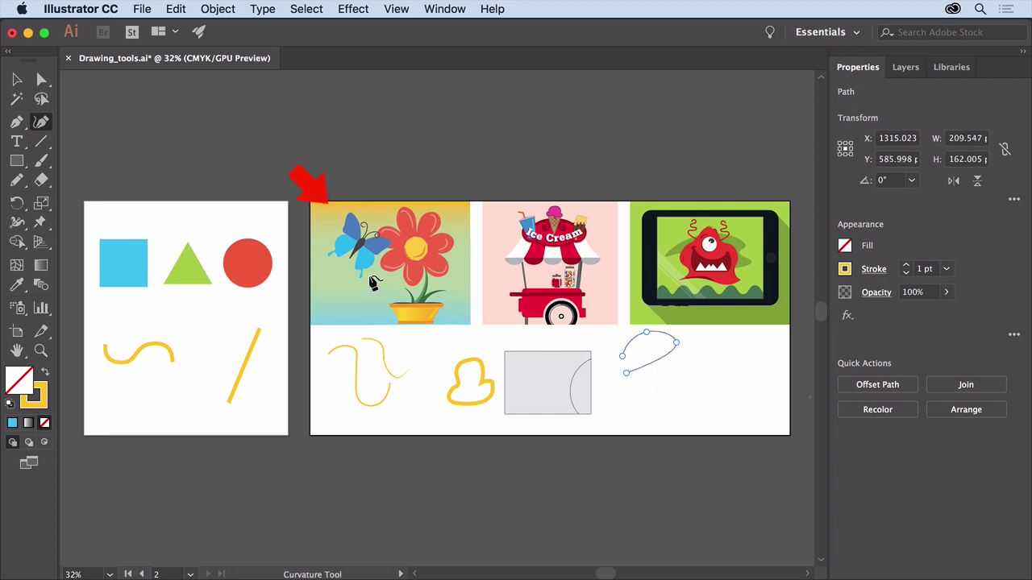
Step: Build a looping Pen path from several anchors, dragging out handles for smooth curved segments
{"action": "left_click", "coordinate": [16, 123]}
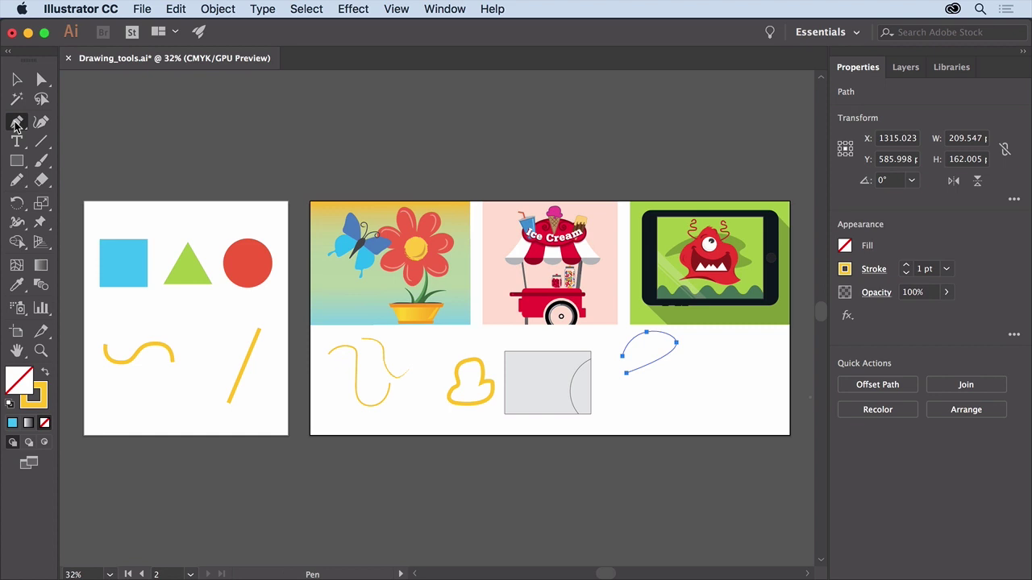
{"action": "left_click", "coordinate": [681, 385]}
{"action": "left_click_drag", "start_coordinate": [715, 352], "coordinate": [740, 352]}
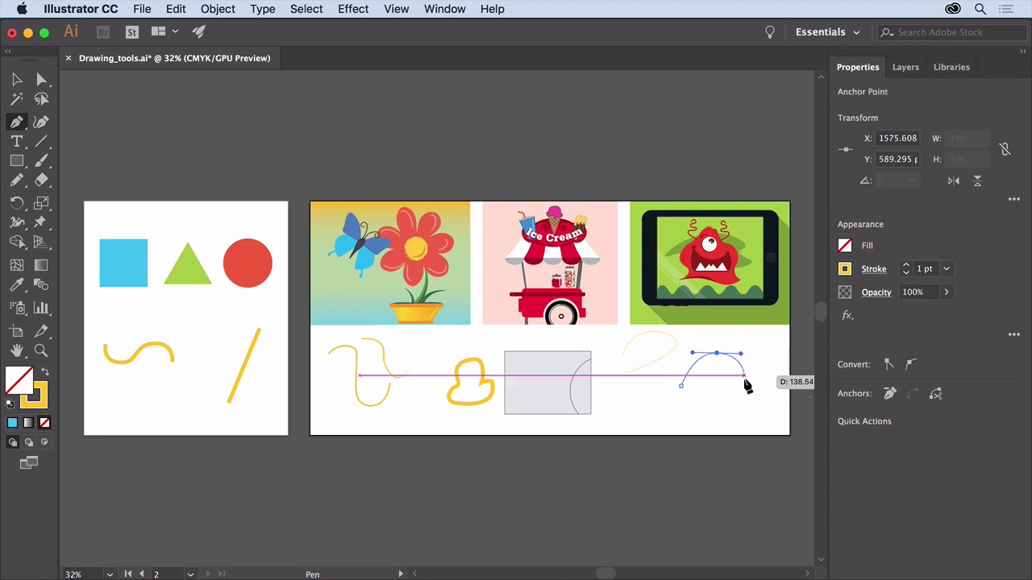
{"action": "left_click", "coordinate": [742, 391]}
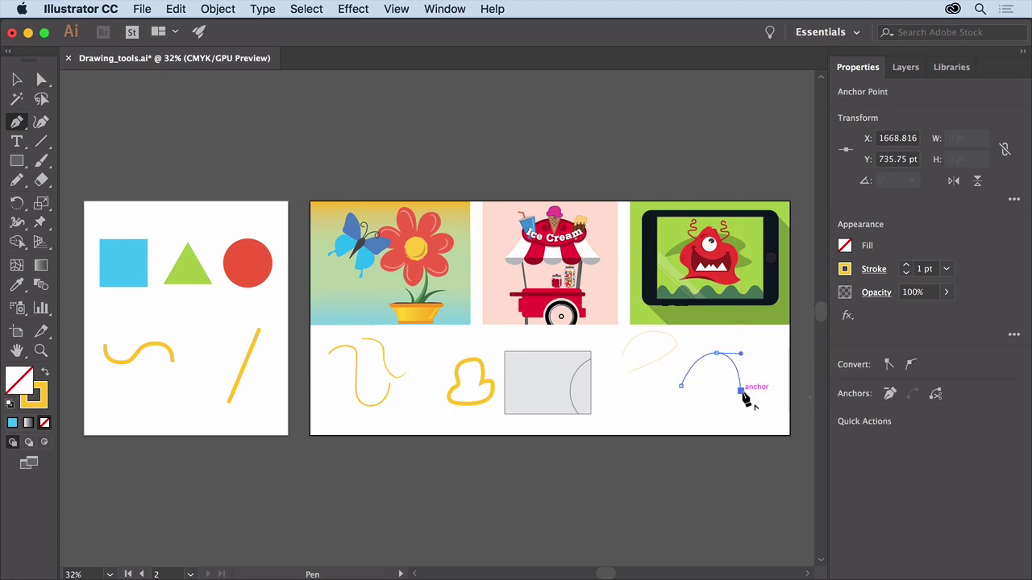
{"action": "left_click", "coordinate": [745, 402], "text": "super"}
{"action": "left_click_drag", "start_coordinate": [703, 423], "coordinate": [674, 415]}
{"action": "left_click_drag", "start_coordinate": [671, 416], "coordinate": [727, 437]}
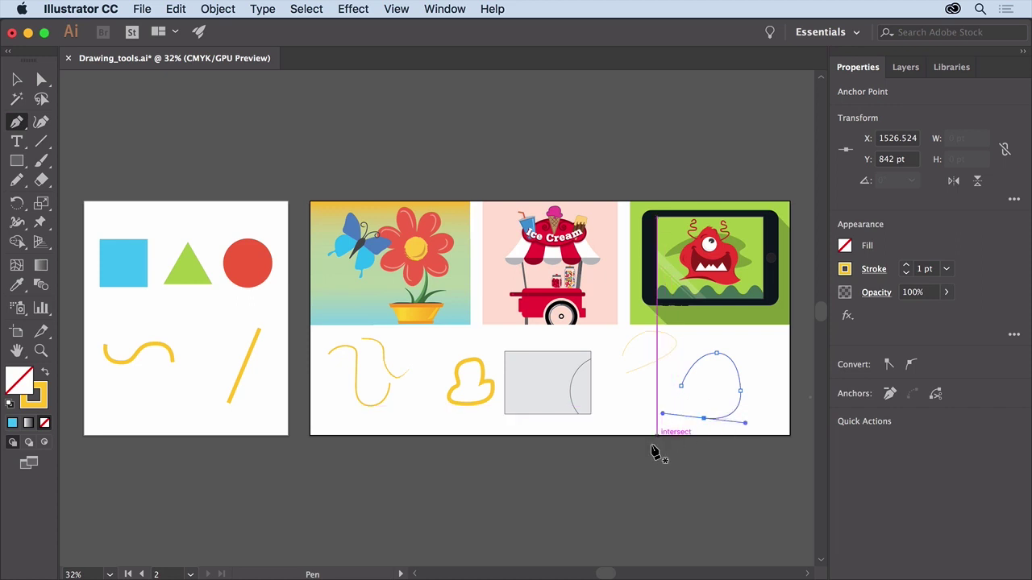
Step: End the looping pen path with Esc, leaving it open
{"action": "key", "text": "Escape"}
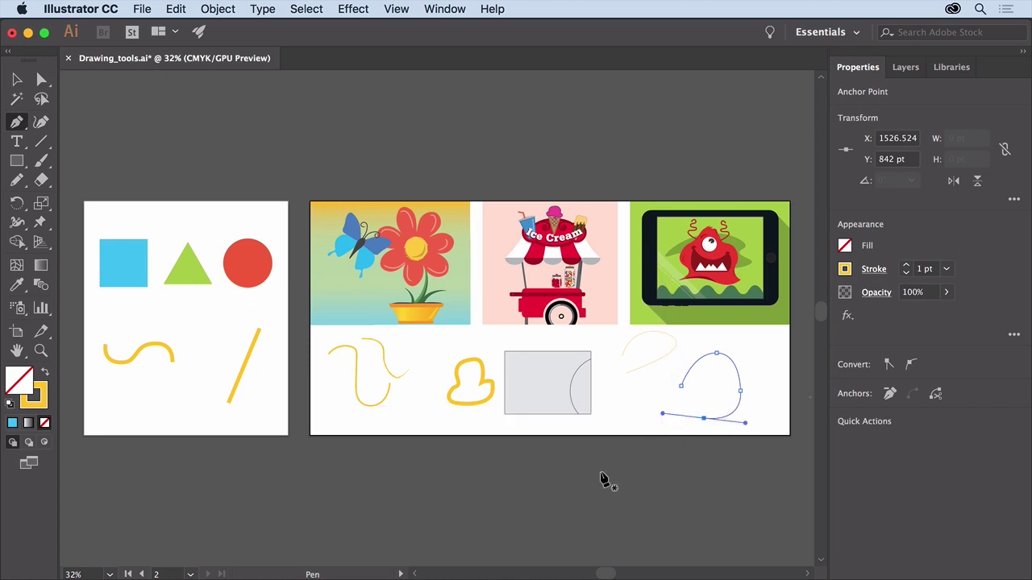